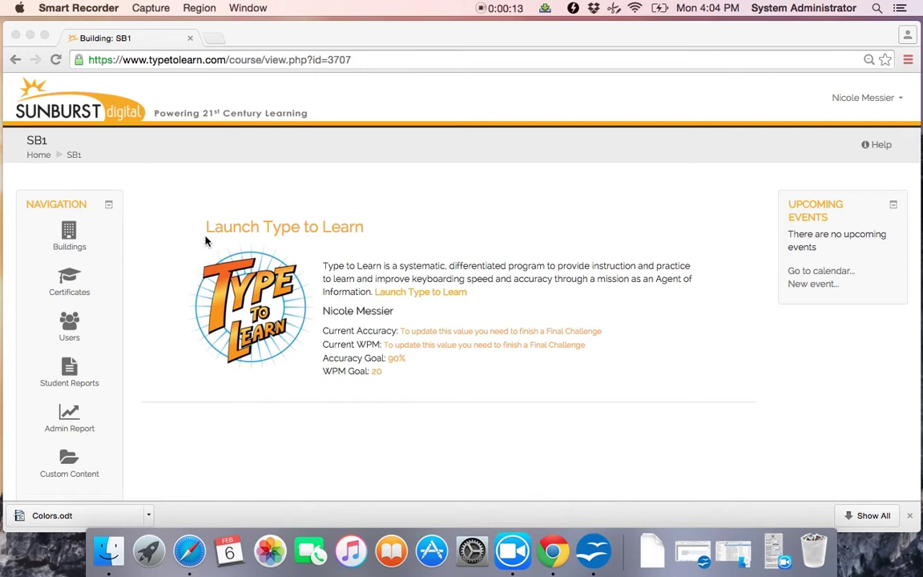
Step: Open the Custom Content library for building SB1 and preview the Affect or Effect introduction and the Preamble content
left_click(72, 157)
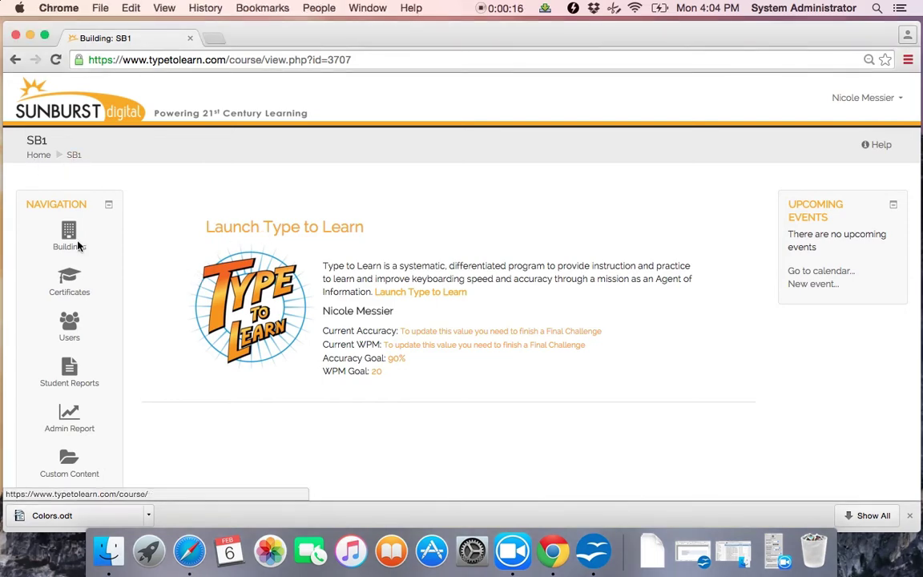
left_click(69, 475)
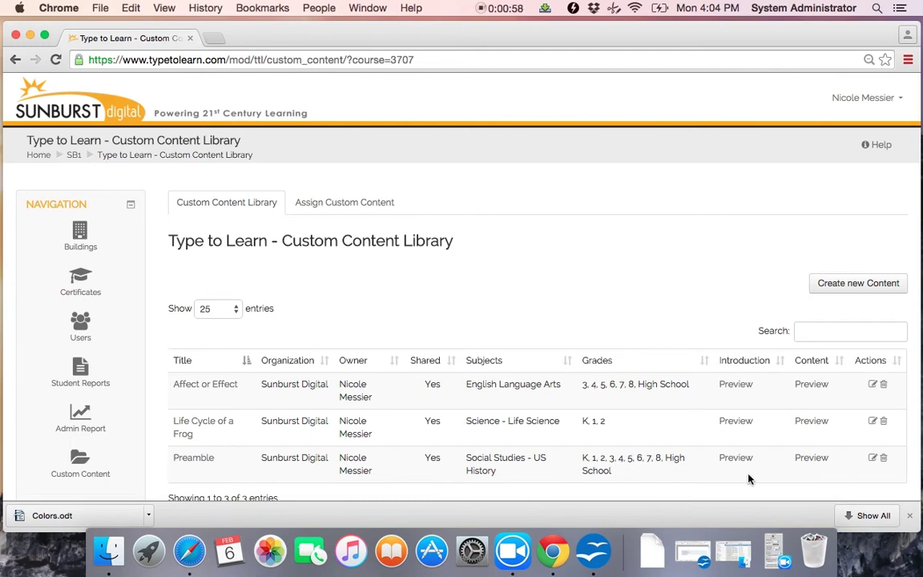
left_click(736, 385)
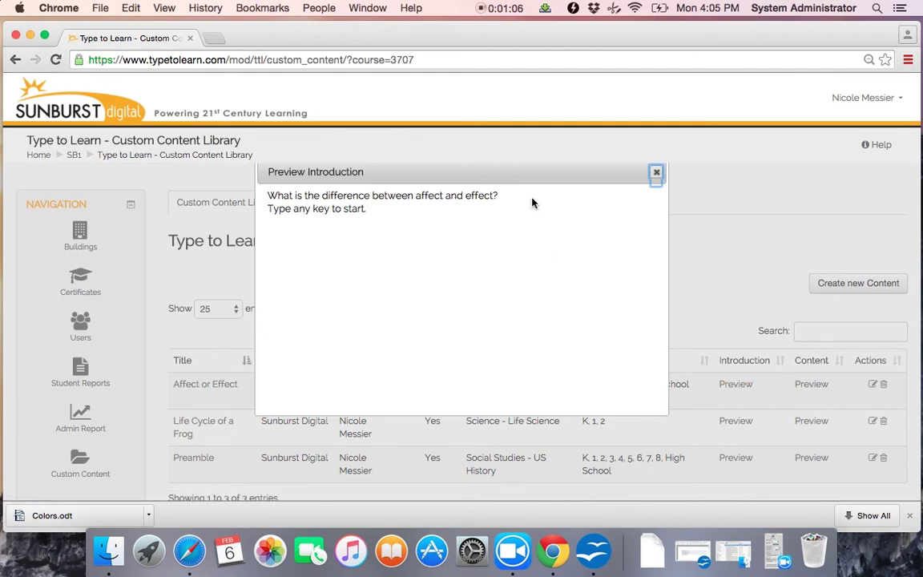
left_click(656, 174)
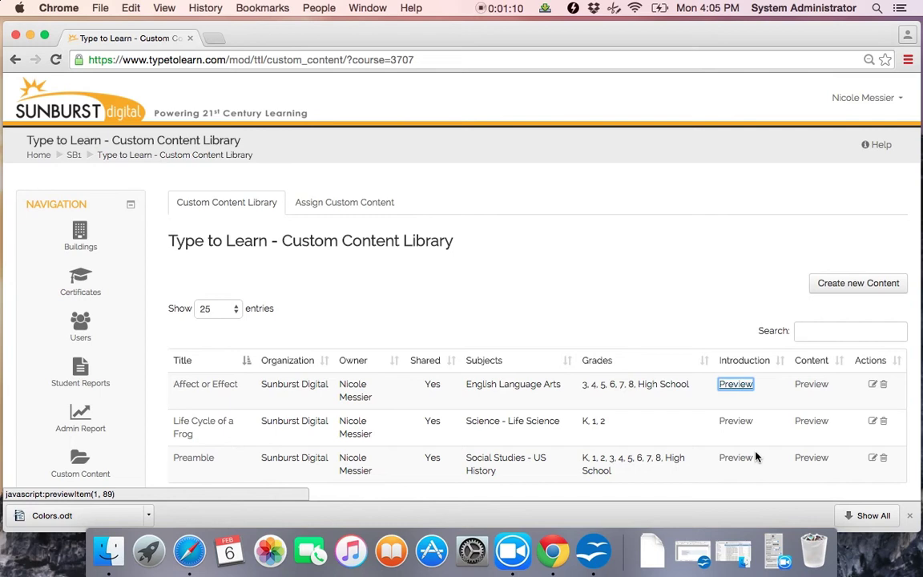
left_click(810, 460)
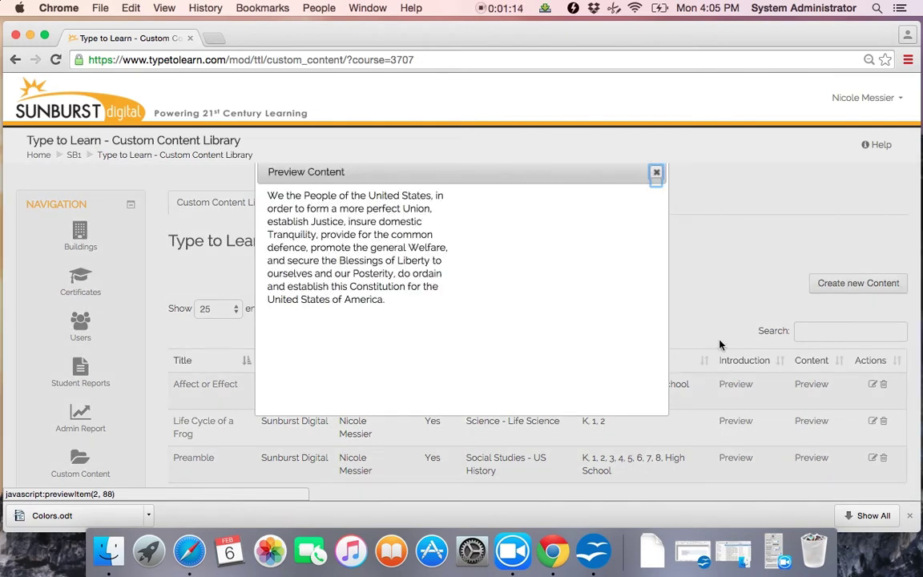
left_click(657, 174)
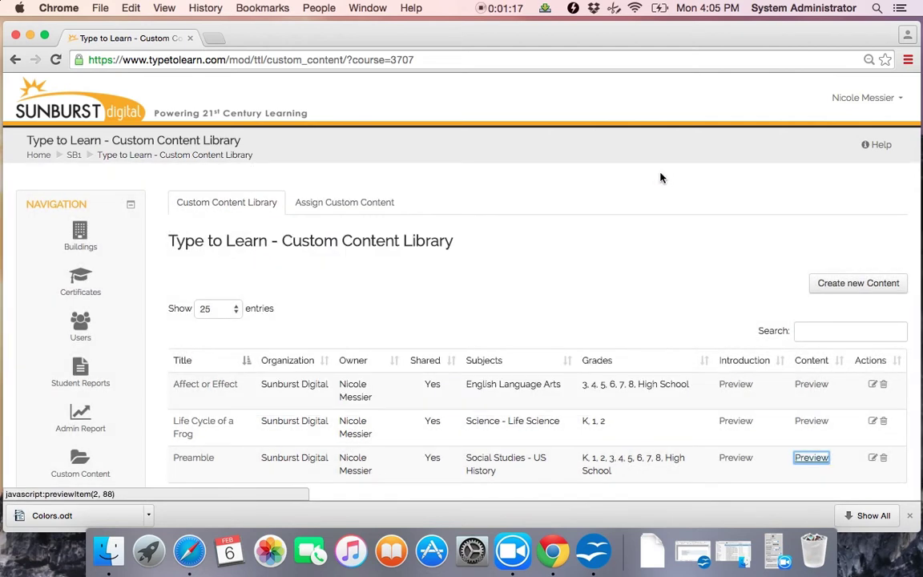
Step: Assign the Life Cycle of a Frog custom content to groups K1 and M3
left_click(337, 209)
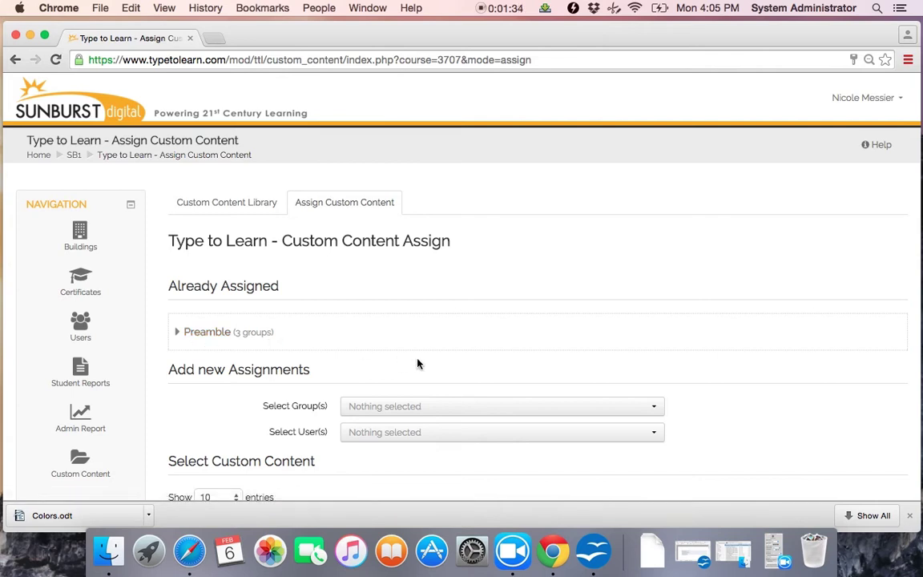
left_click(549, 409)
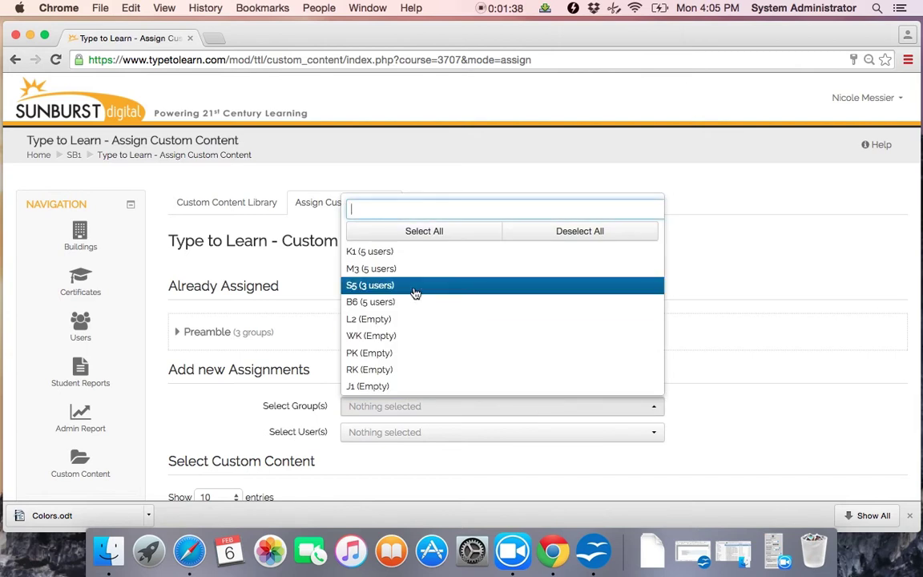
left_click(375, 256)
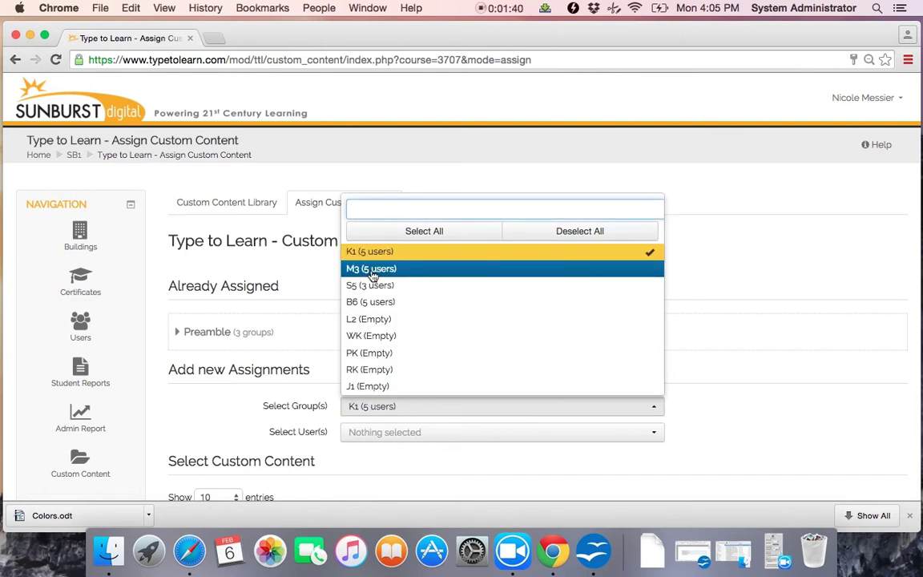
left_click(372, 271)
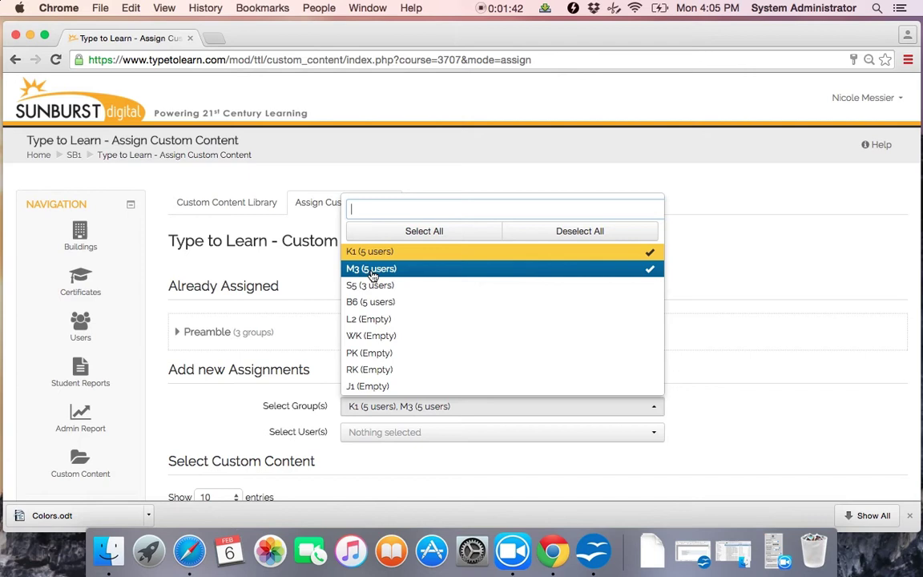
left_click(708, 391)
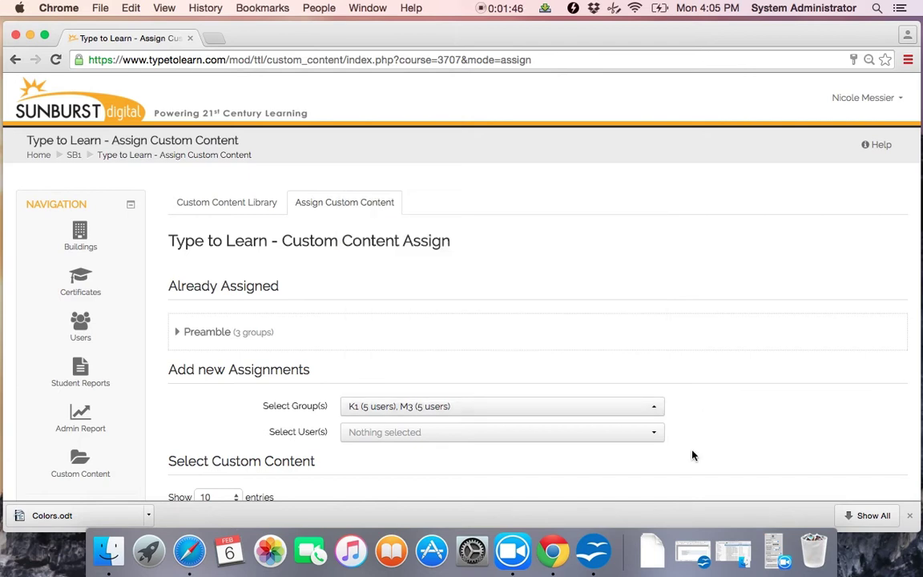
scroll(694, 455, "down", 5)
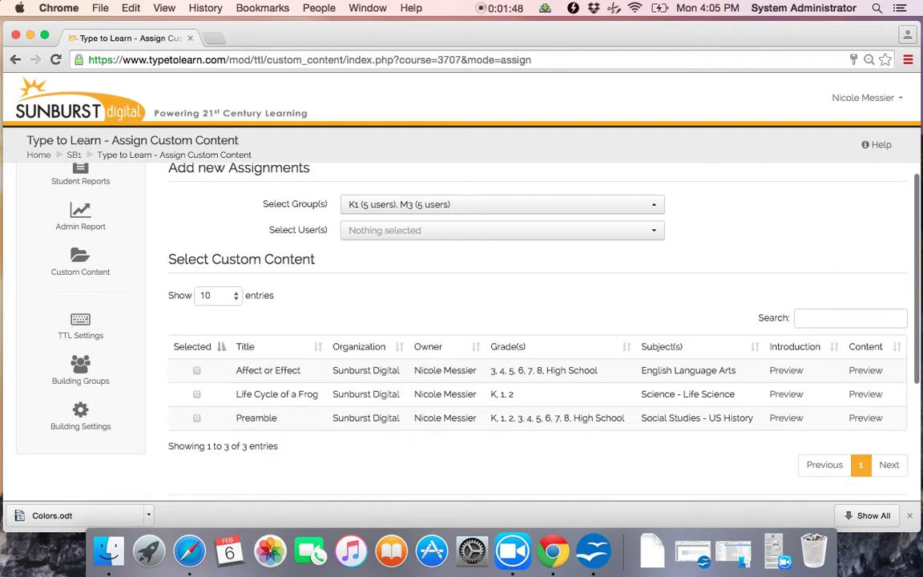
left_click(198, 396)
scroll(673, 488, "down", 3)
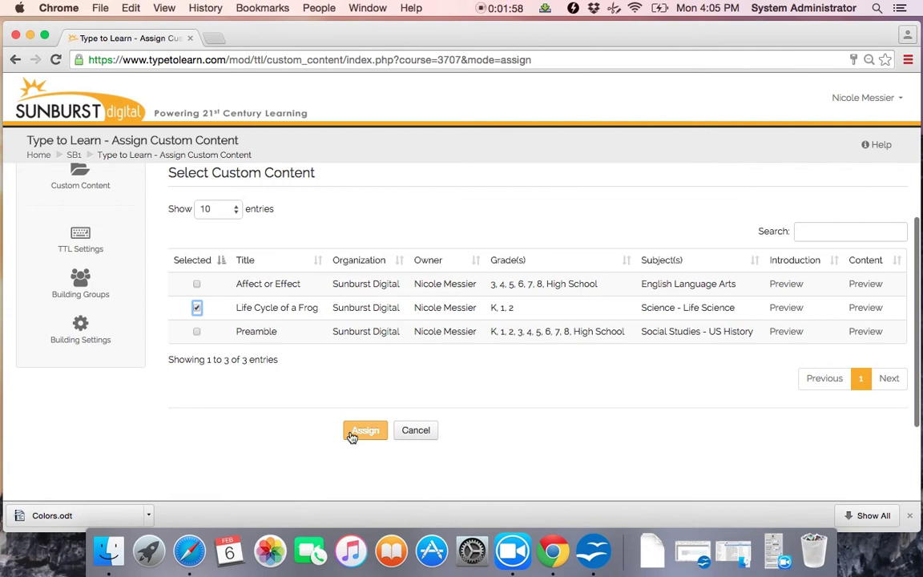
left_click(366, 433)
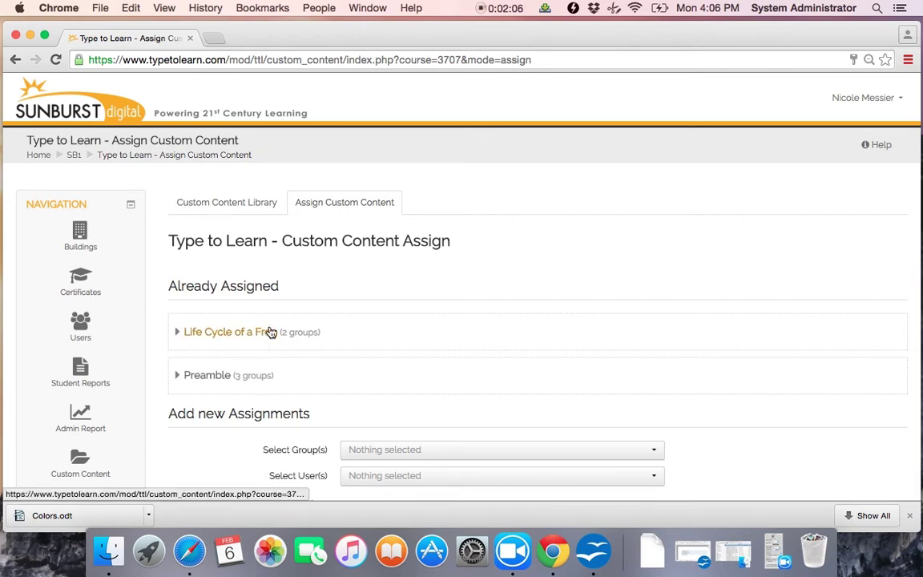
Step: Check which groups are assigned under Life Cycle of a Frog, then collapse the entry
left_click(179, 334)
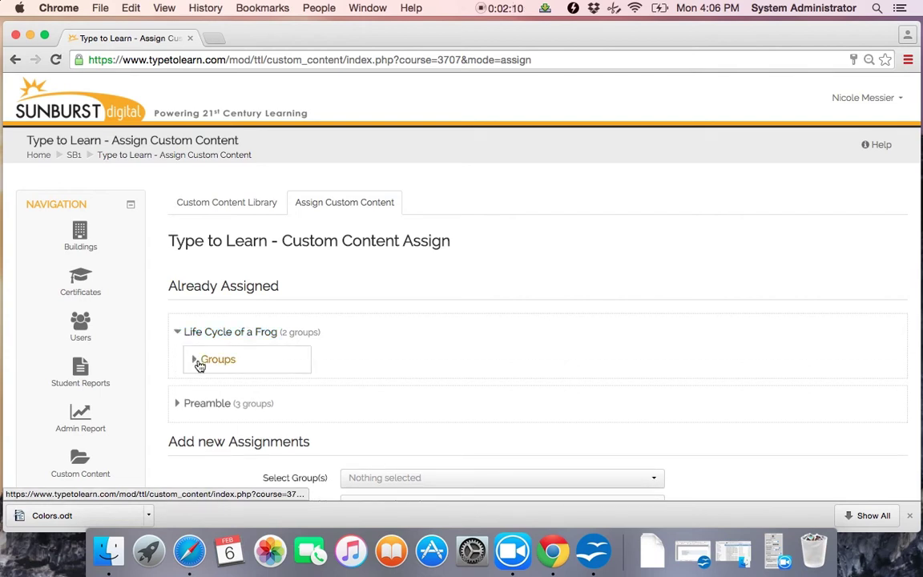
left_click(195, 360)
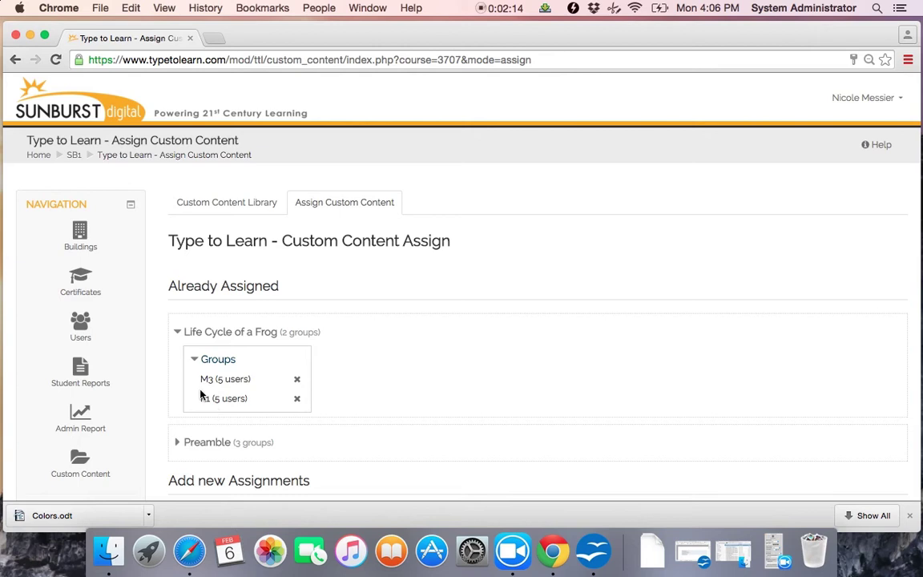
left_click(177, 333)
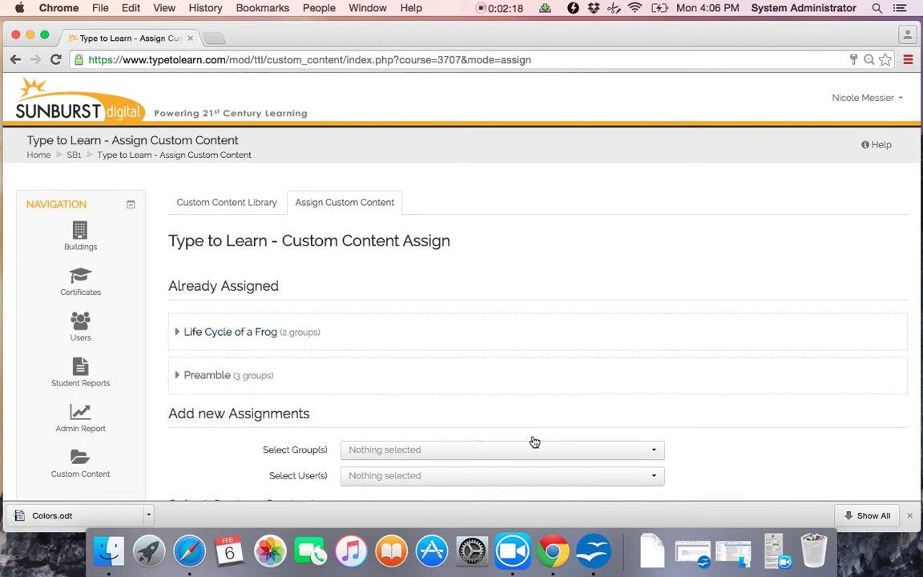
Step: Assign the Affect or Effect custom content to one individual student instead of a group
scroll(531, 455, "down", 3)
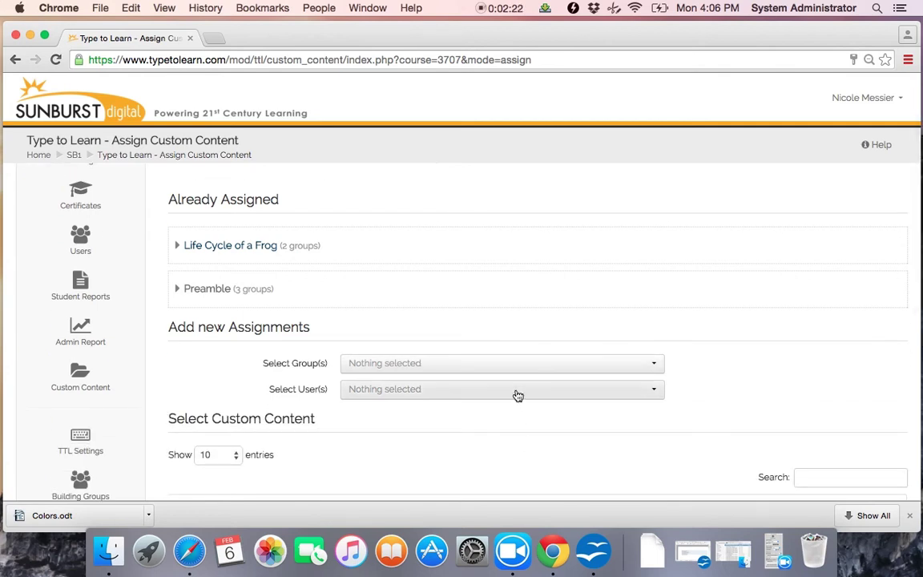
left_click(518, 396)
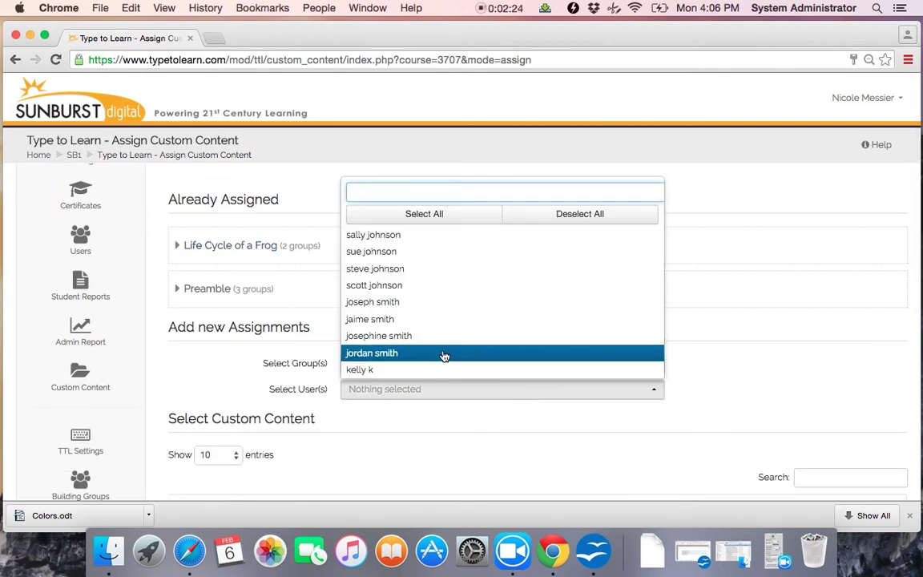
left_click(407, 338)
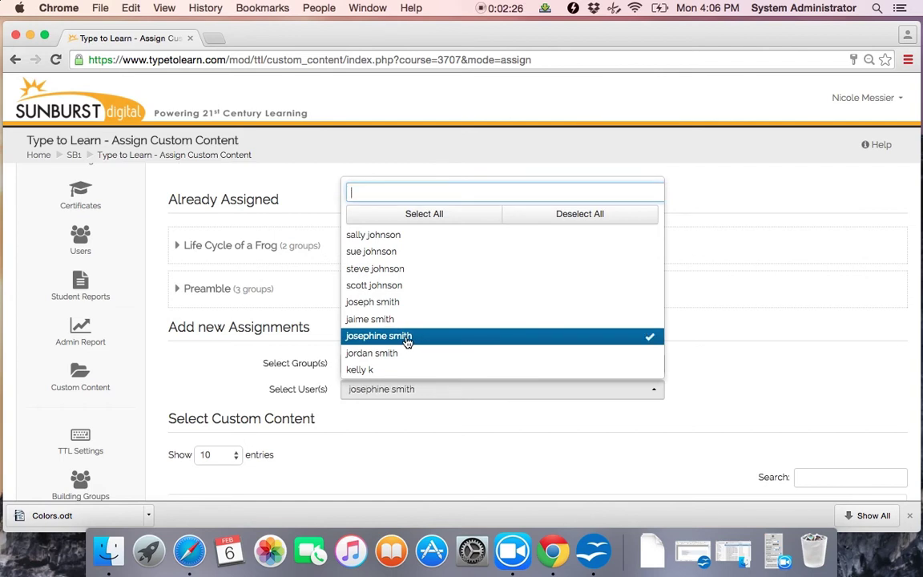
left_click(734, 361)
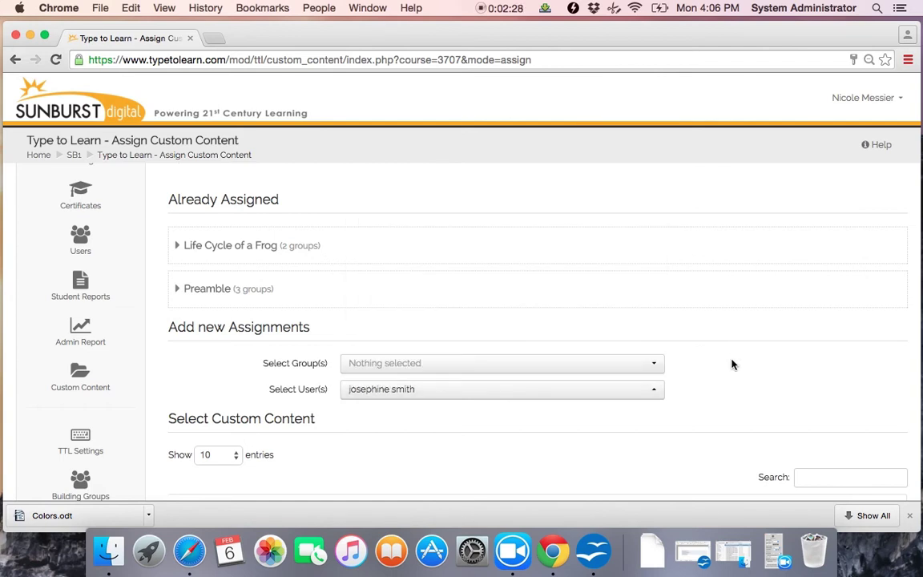
scroll(732, 364, "down", 3)
scroll(551, 354, "down", 2)
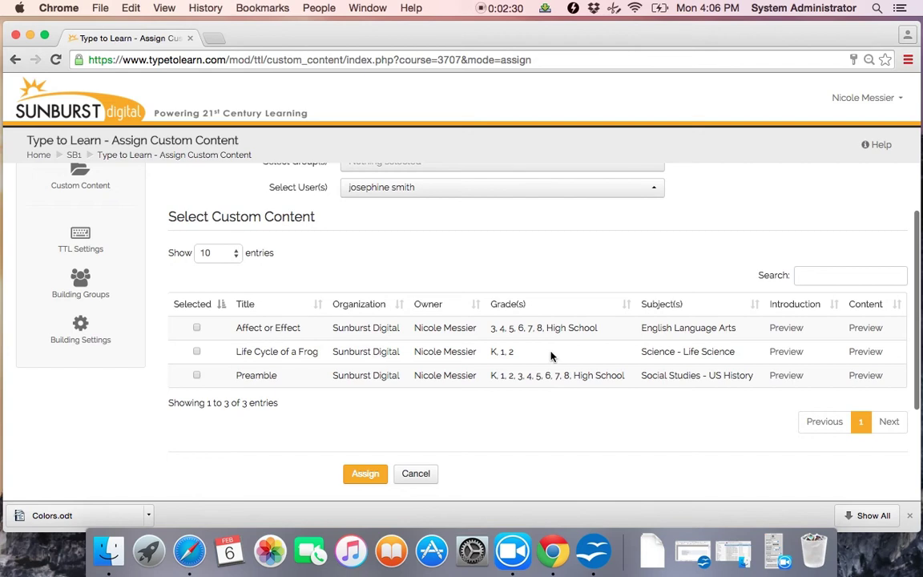
left_click(197, 329)
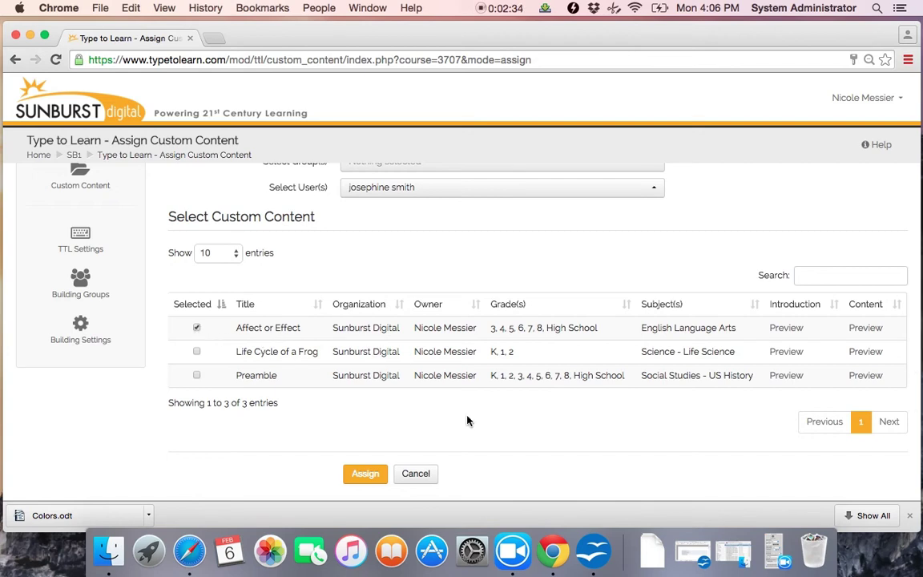
left_click(368, 475)
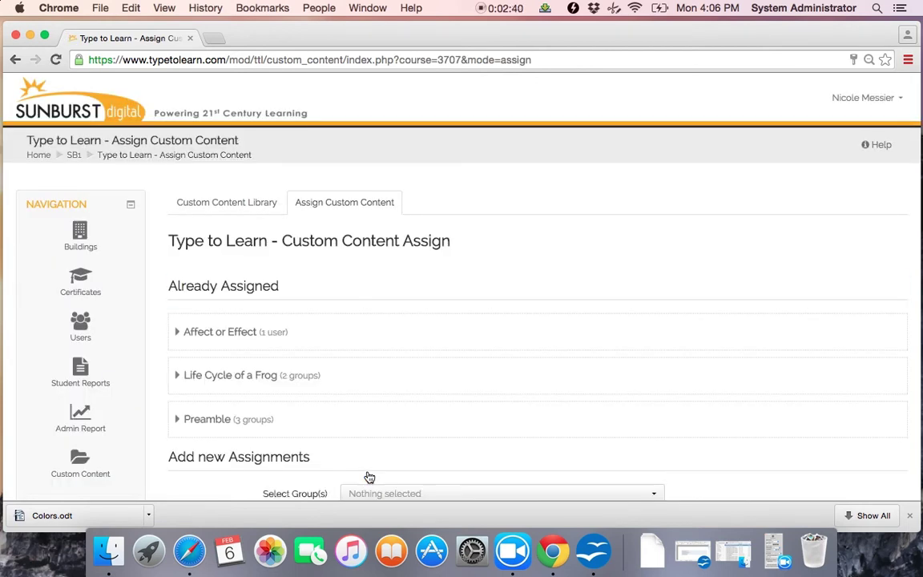
Step: Check which user is assigned under Affect or Effect and collapse the entry
left_click(178, 332)
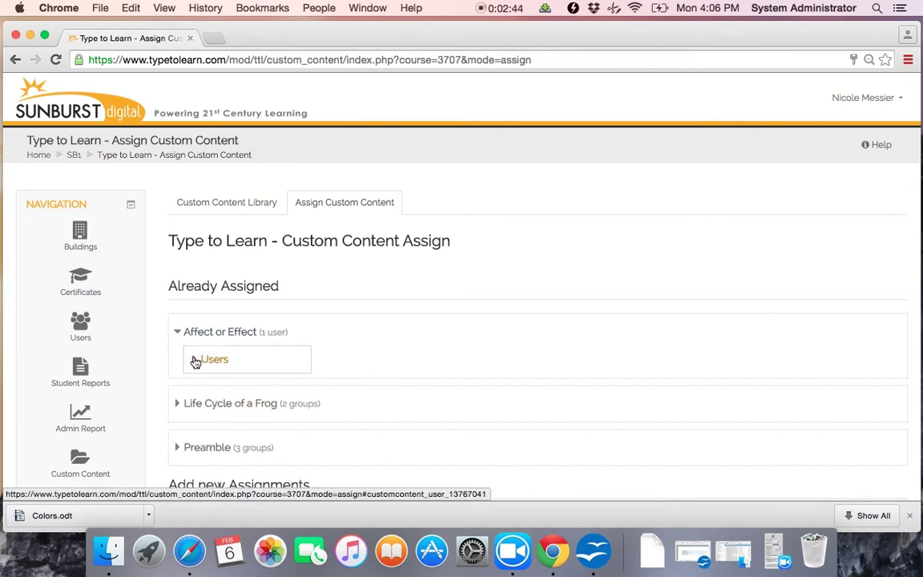
left_click(195, 359)
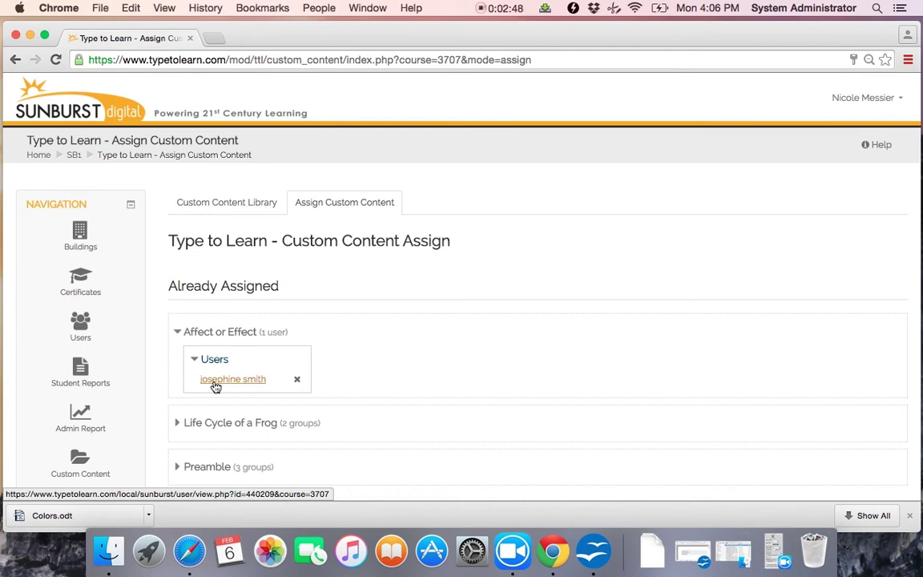
left_click(180, 332)
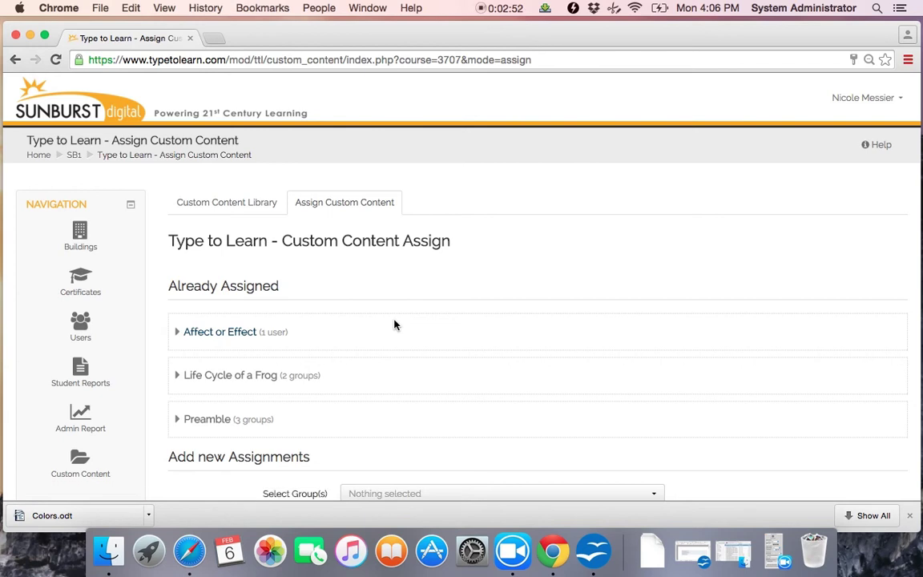
Step: Start a new custom content item from the library, share it with the organization and title it "Colors"
left_click(244, 208)
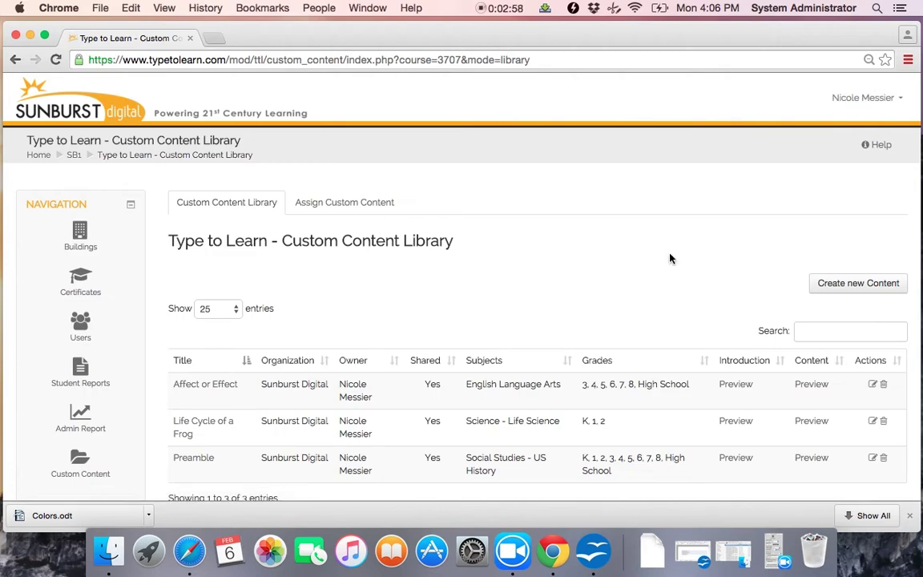
left_click(858, 285)
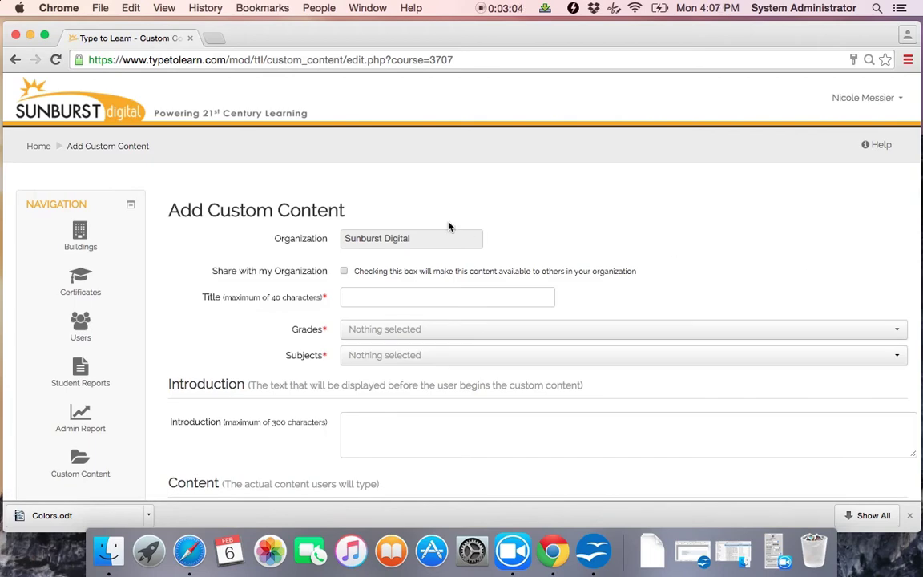
left_click(345, 272)
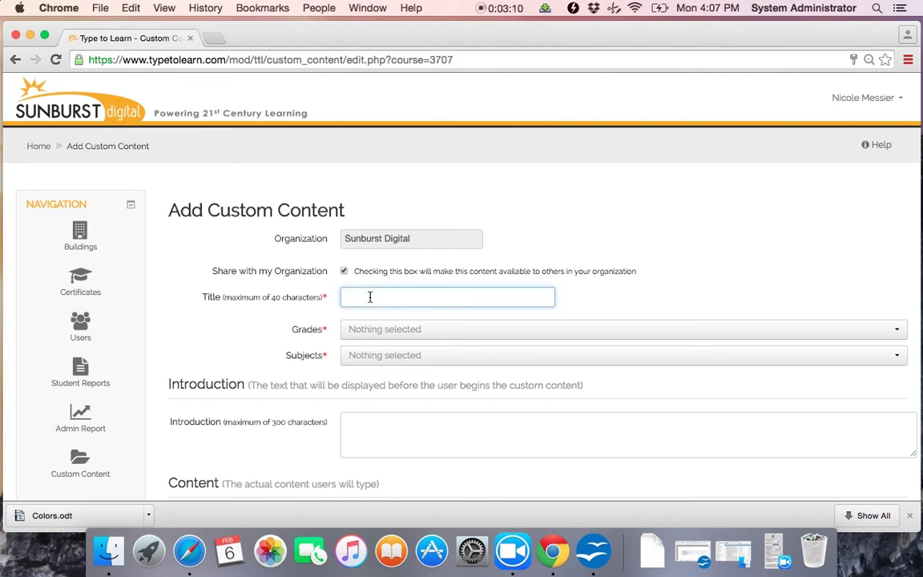
type("Colors")
Step: Set the Colors item's grades to 1 and 2 and its subject to English Language Arts
left_click(408, 330)
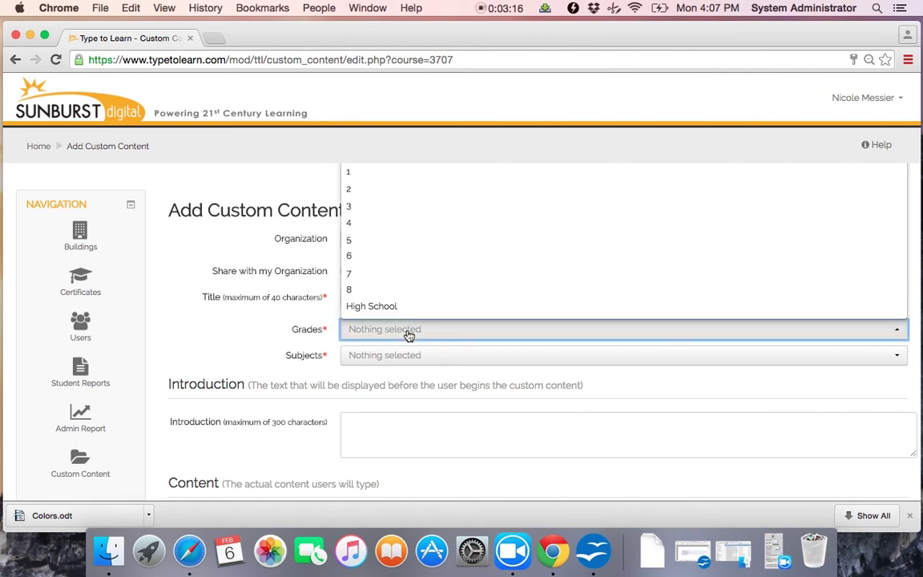
left_click(361, 177)
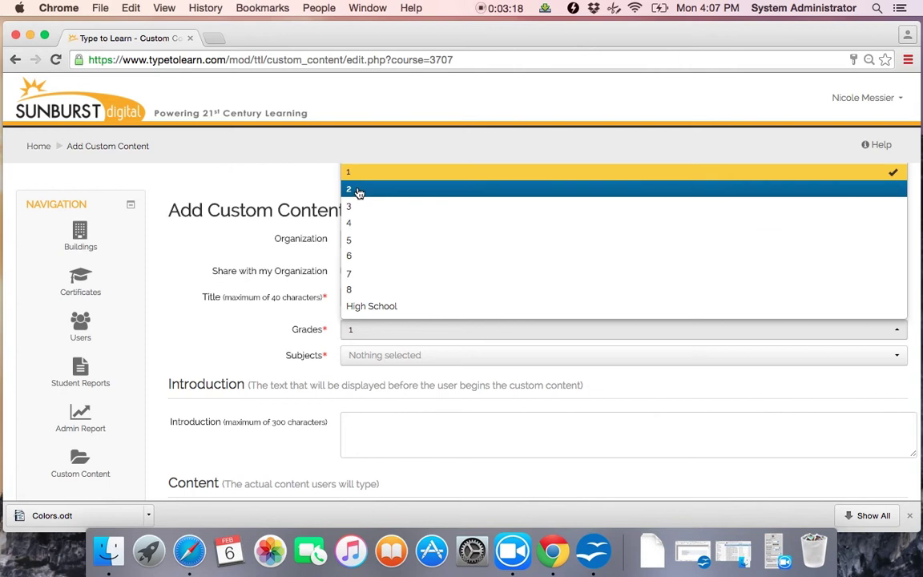
left_click(354, 189)
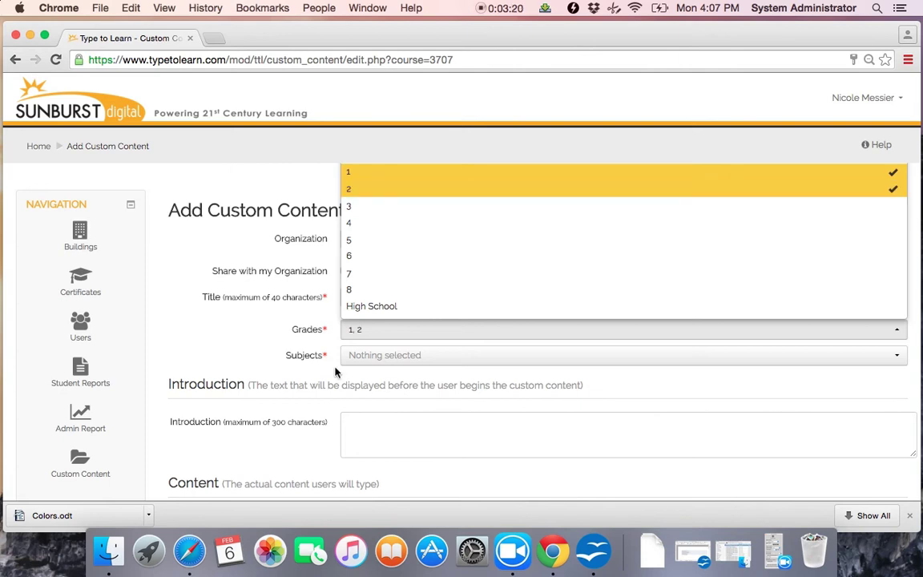
left_click(367, 371)
left_click(411, 363)
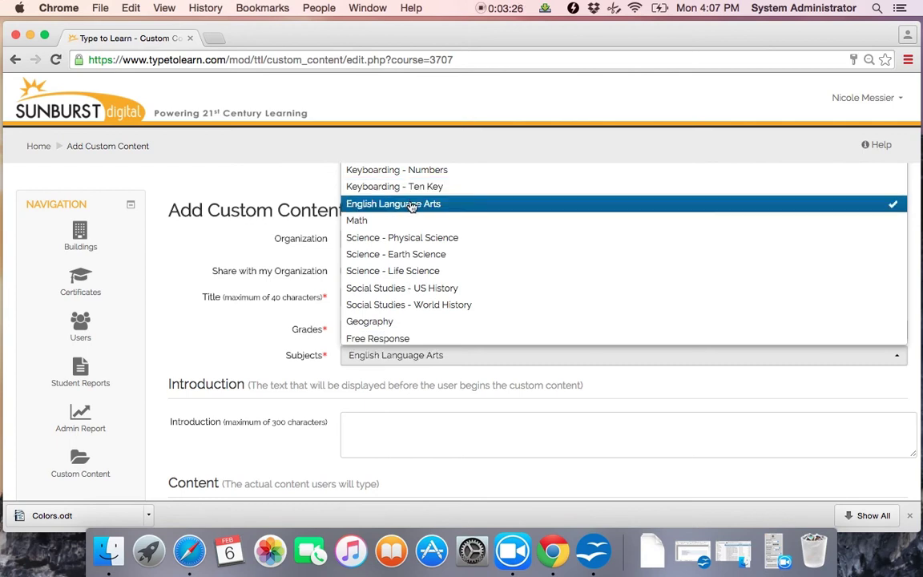
Step: Enter "Who wrote this poem?" as the introduction of the Colors item
left_click(356, 429)
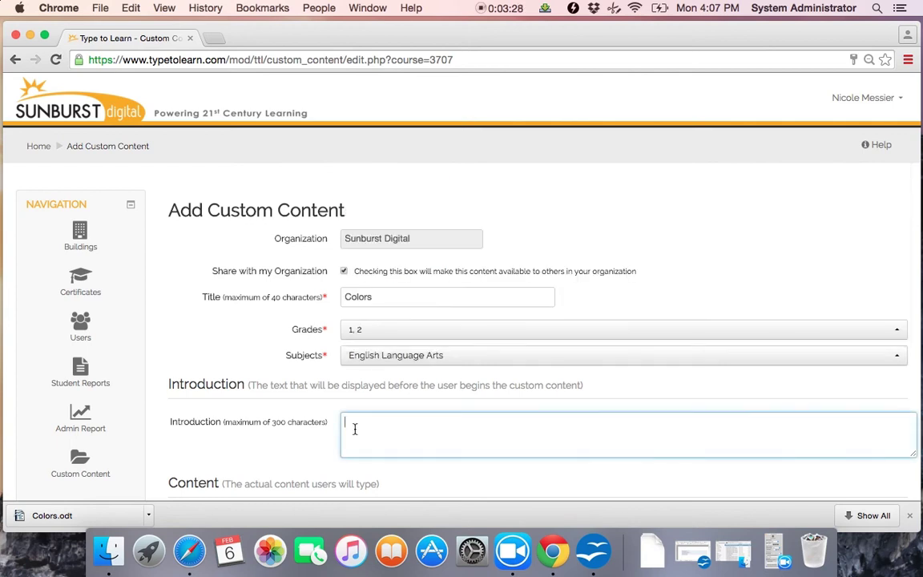
type("Who wrote this poem?")
left_click(395, 479)
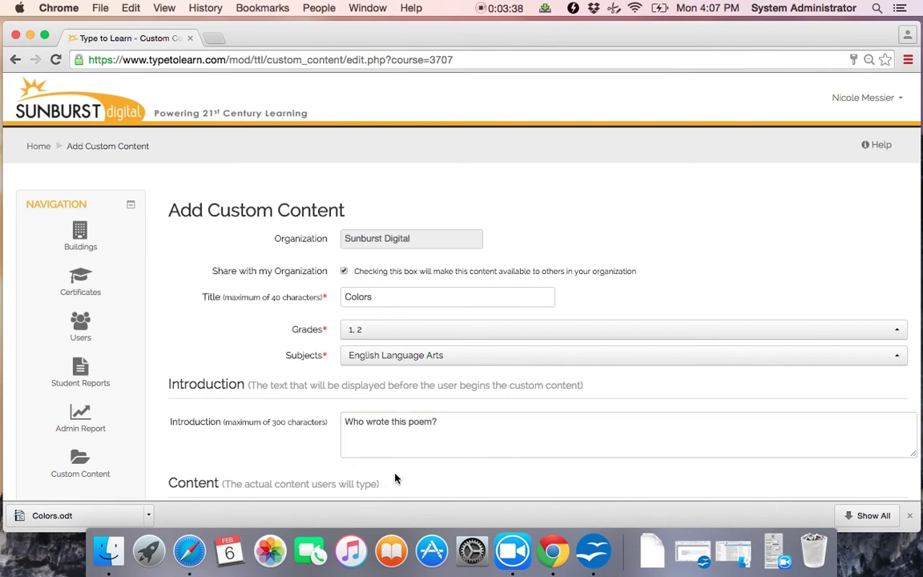
Step: Paste the copied poem beginning "My skin is kind of sort of brownish" as the content and create the item
scroll(376, 424, "down", 3)
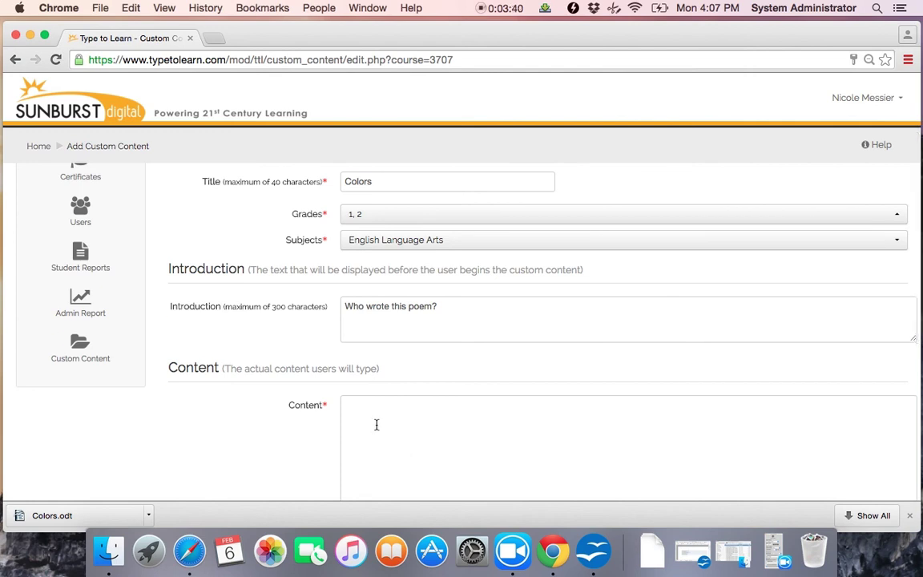
left_click(364, 414)
key("super+v")
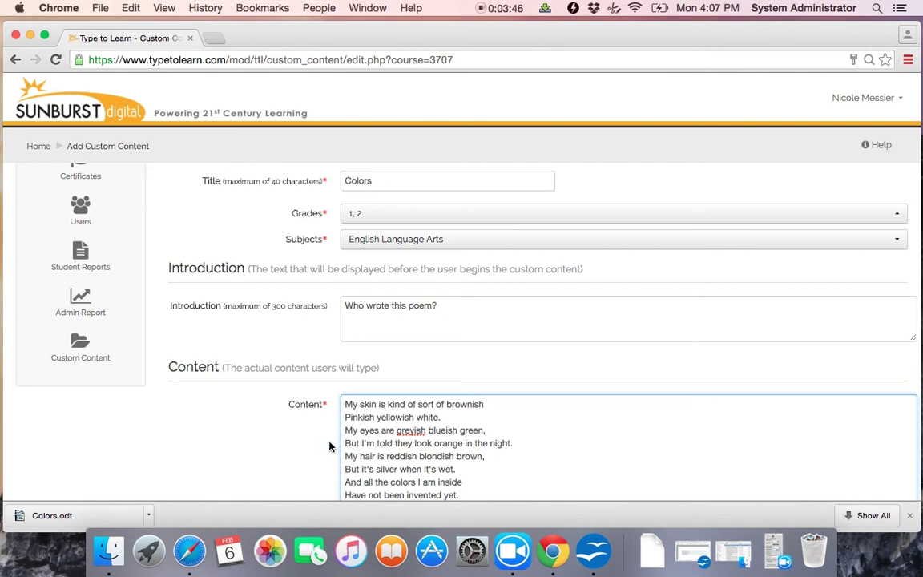
left_click(309, 458)
scroll(310, 458, "down", 1)
scroll(309, 458, "down", 5)
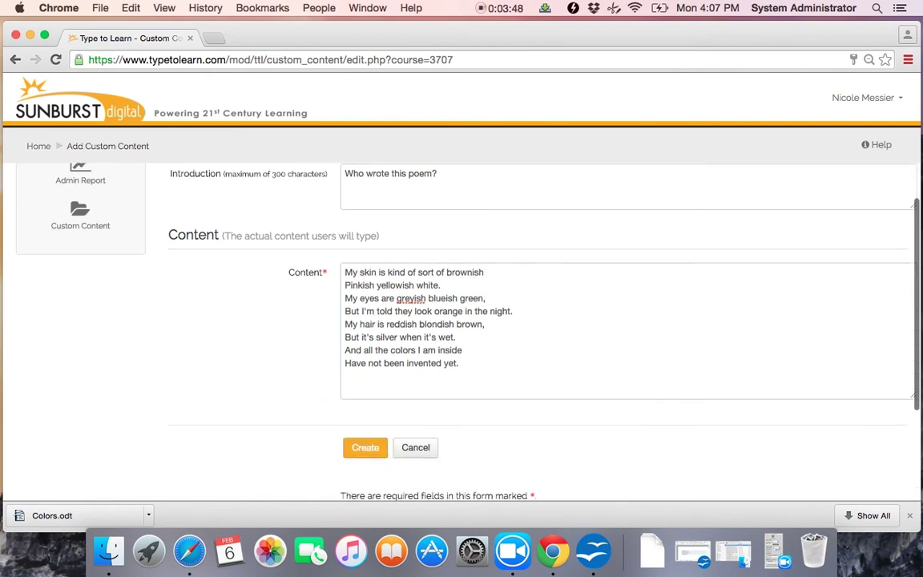
left_click(366, 408)
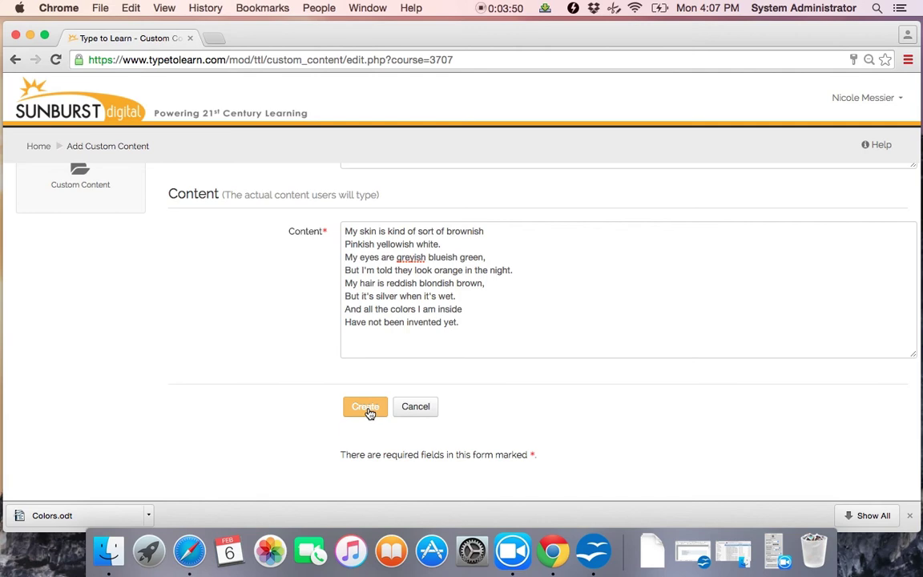